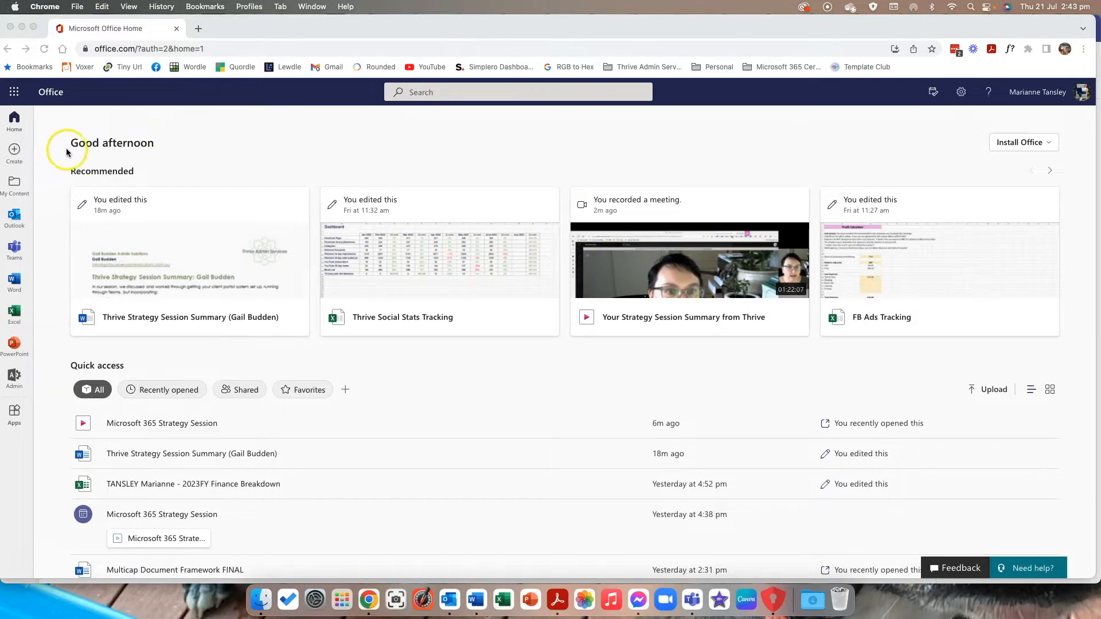
Open Bookings from the full Microsoft 365 app list and go to the Test calendar
{"action": "left_click", "coordinate": [16, 96]}
{"action": "left_click", "coordinate": [14, 93]}
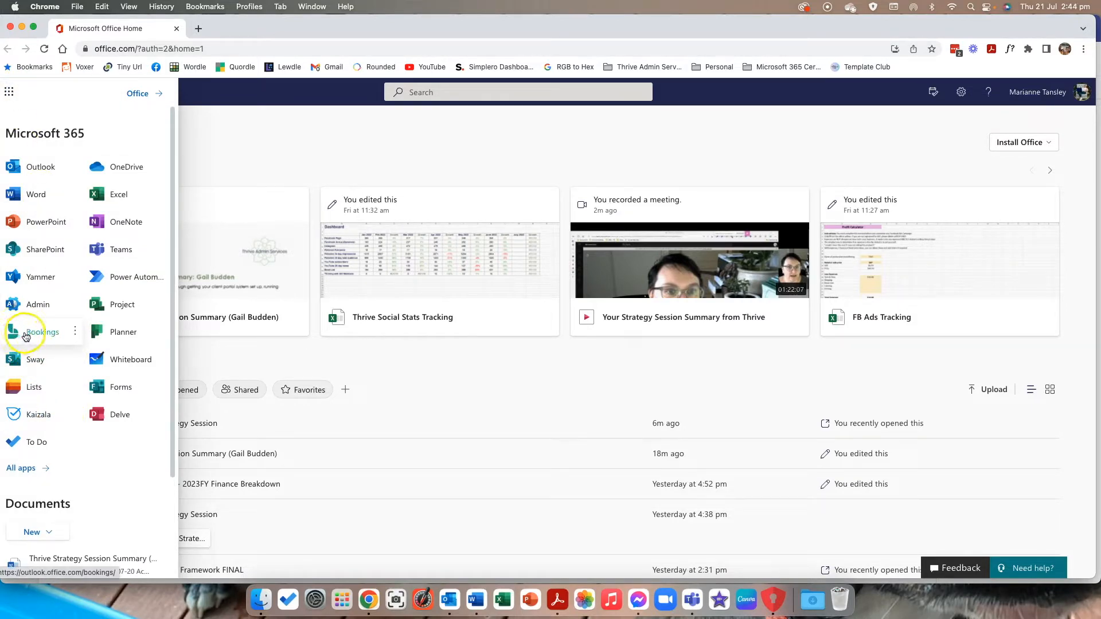
{"action": "left_click", "coordinate": [21, 468]}
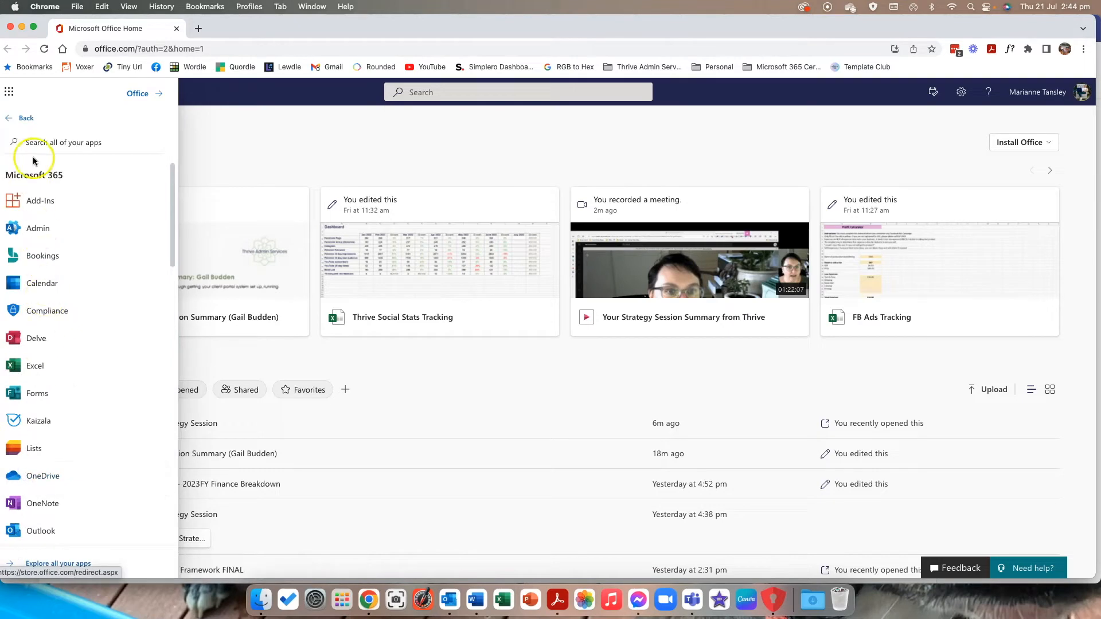
{"action": "left_click", "coordinate": [39, 259]}
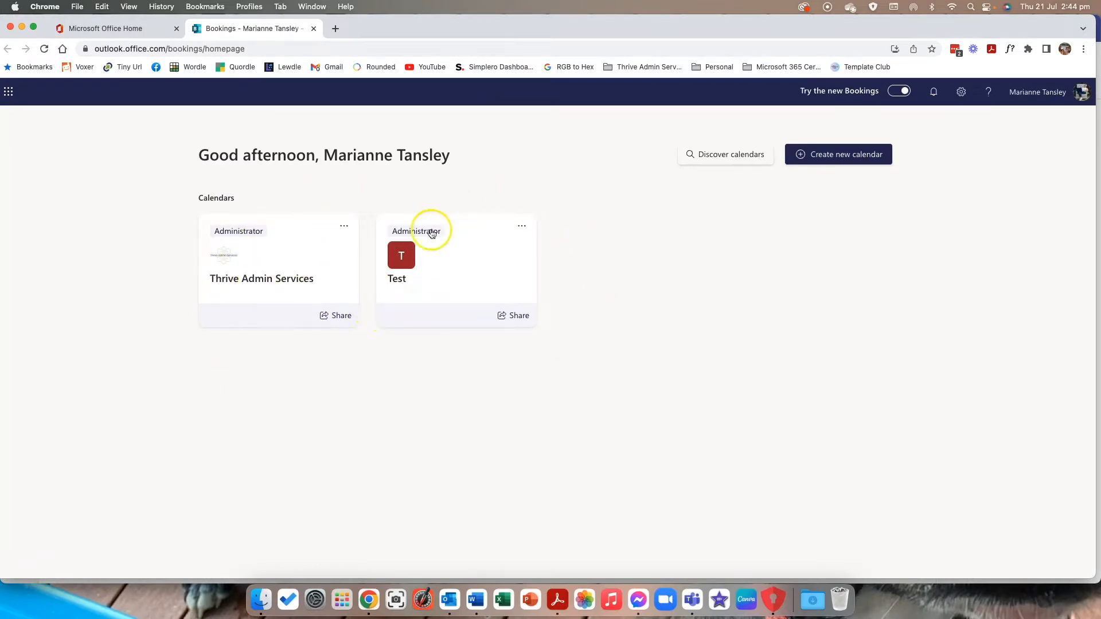
{"action": "left_click", "coordinate": [452, 258]}
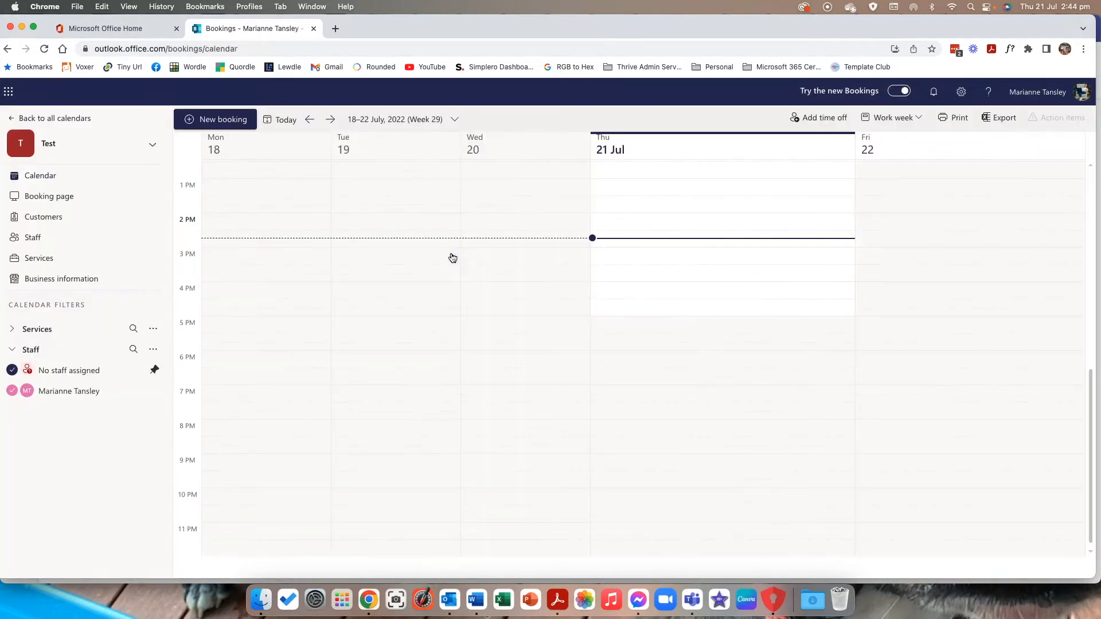
{"action": "scroll", "coordinate": [374, 342], "scroll_direction": "up", "scroll_amount": 3}
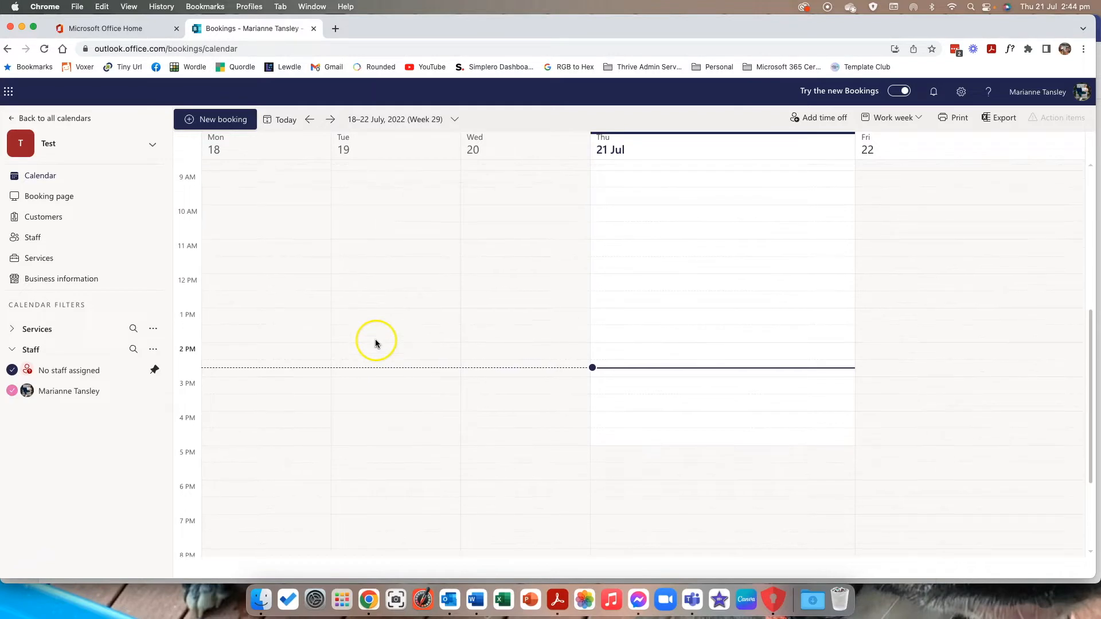
Add a new service to the Test calendar and name it "VIP Service 1"
{"action": "left_click", "coordinate": [39, 259]}
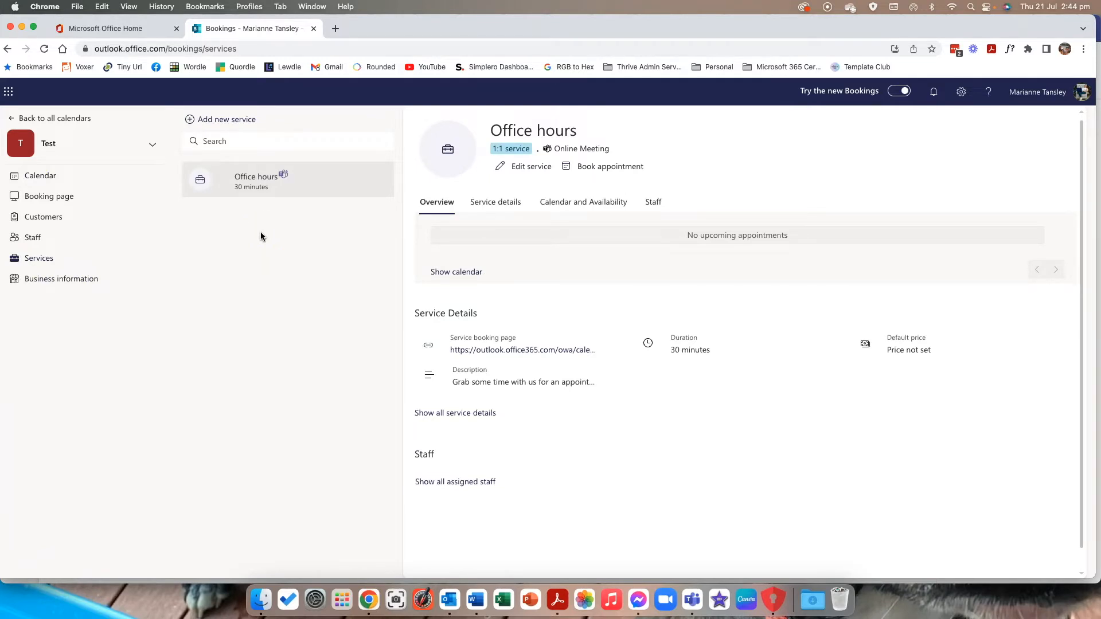
{"action": "left_click", "coordinate": [228, 121]}
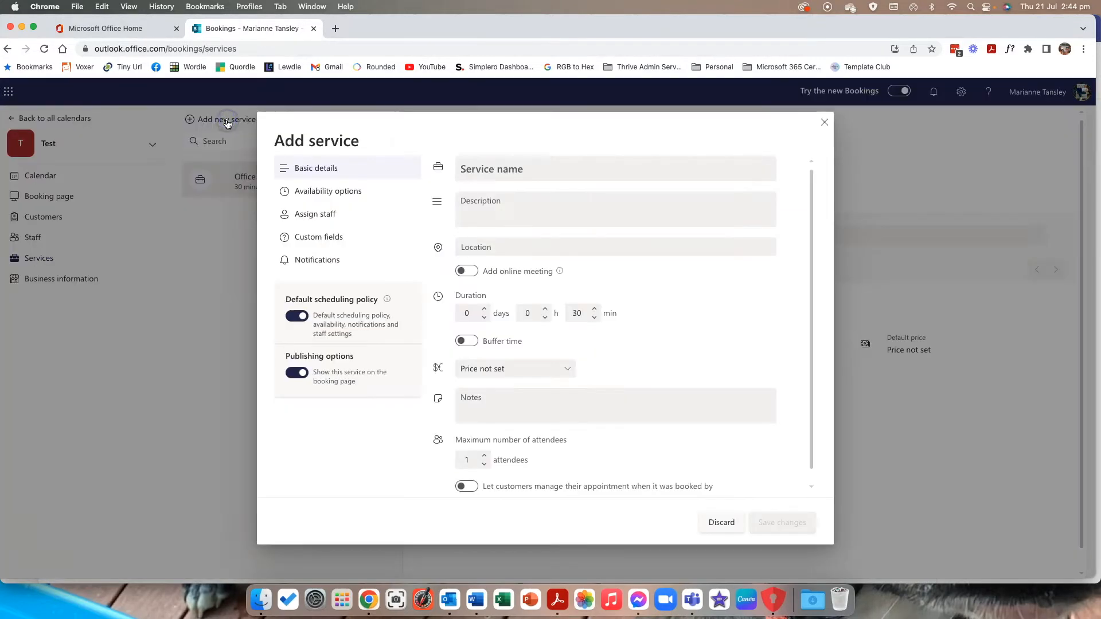
{"action": "left_click", "coordinate": [479, 170]}
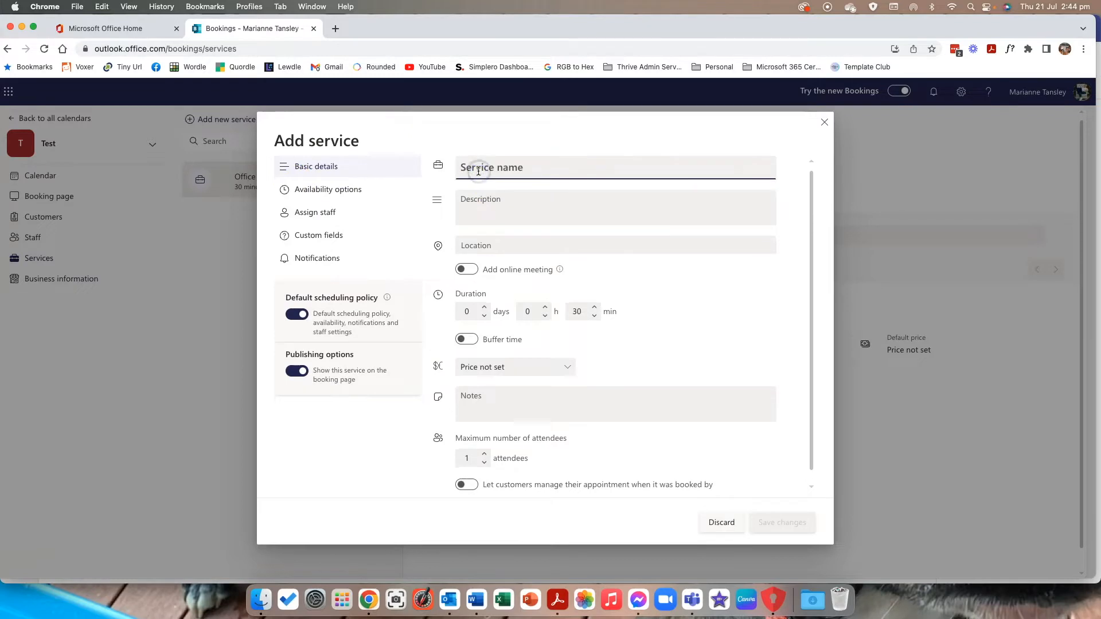
{"action": "type", "text": "VIP Service 1"}
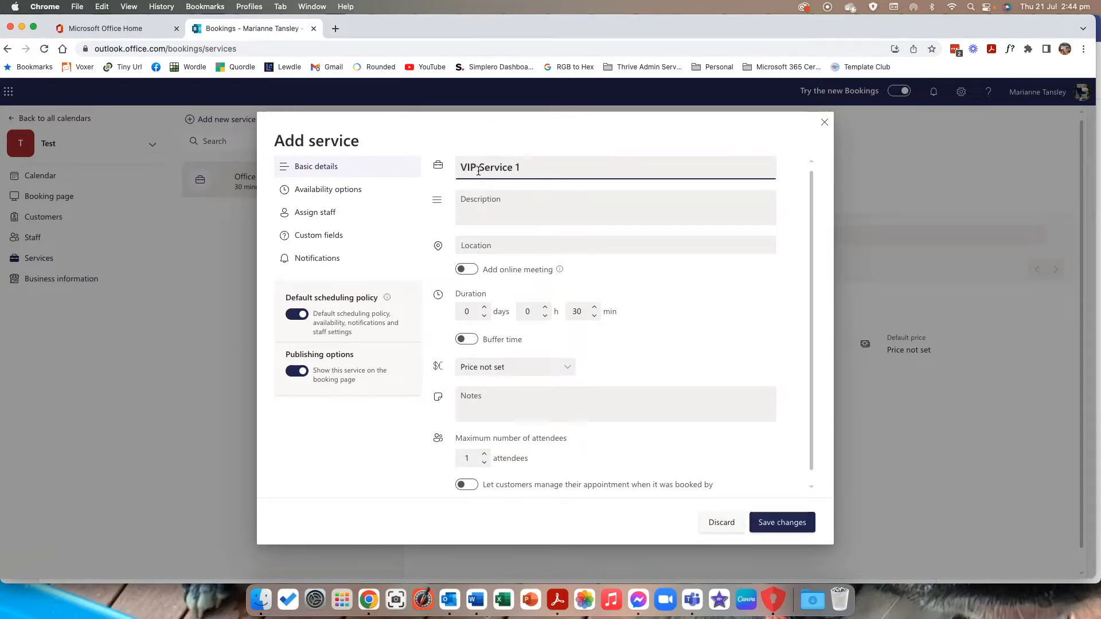
Enter the service description "4 hour virtual VIP session - let's get your Microsoft 365 subscription set up!"
{"action": "left_click", "coordinate": [494, 217]}
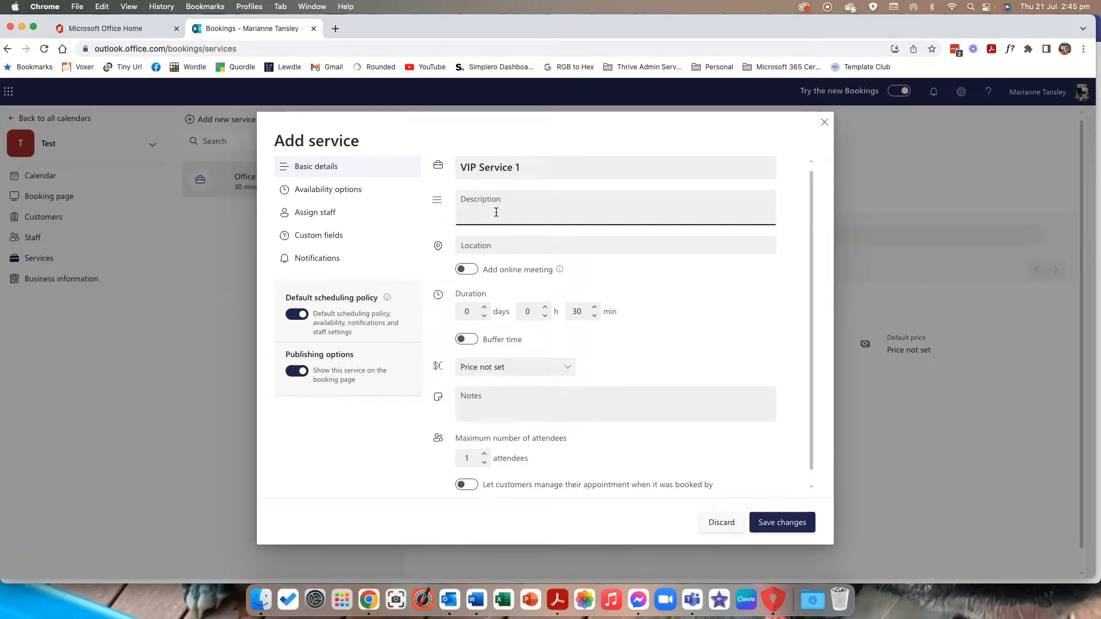
{"action": "type", "text": "4 hour online"}
{"action": "key", "text": "BackSpace"}
{"action": "key", "text": "BackSpace"}
{"action": "key", "text": "BackSpace"}
{"action": "type", "text": "virtual VIP session - let's get your Microsoft 365 "}
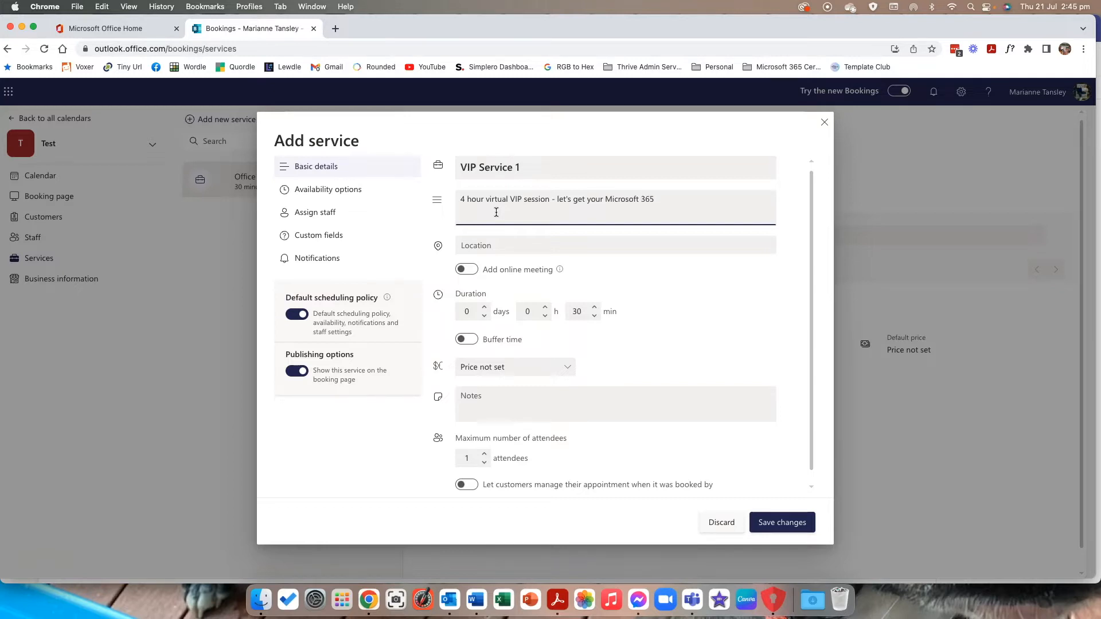
{"action": "type", "text": "subscription set up!"}
{"action": "left_click", "coordinate": [479, 246]}
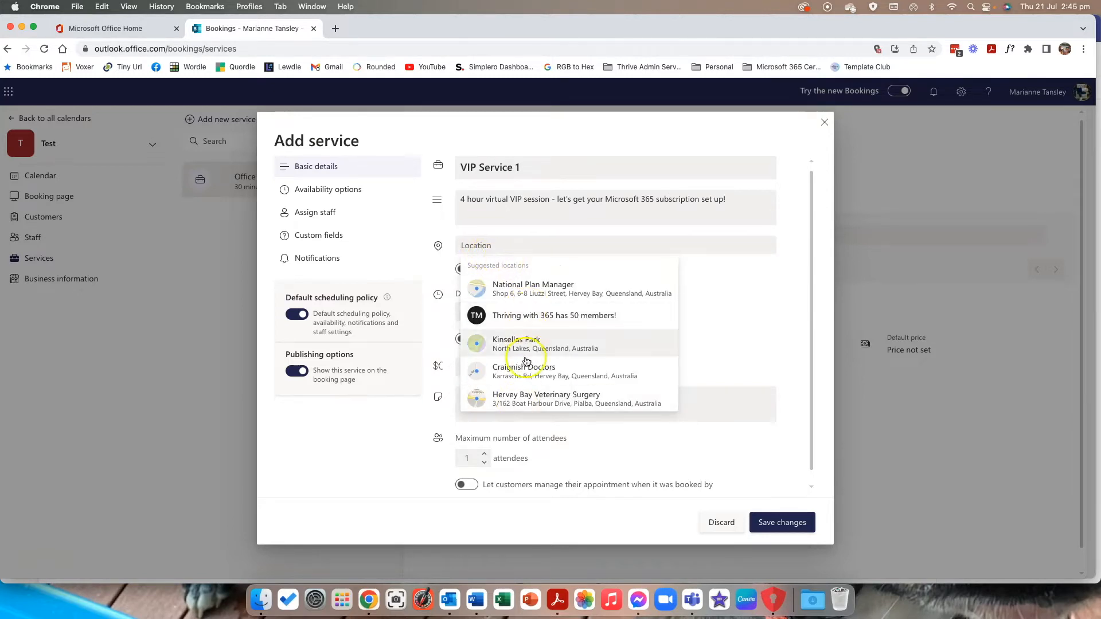
{"action": "left_click", "coordinate": [731, 332]}
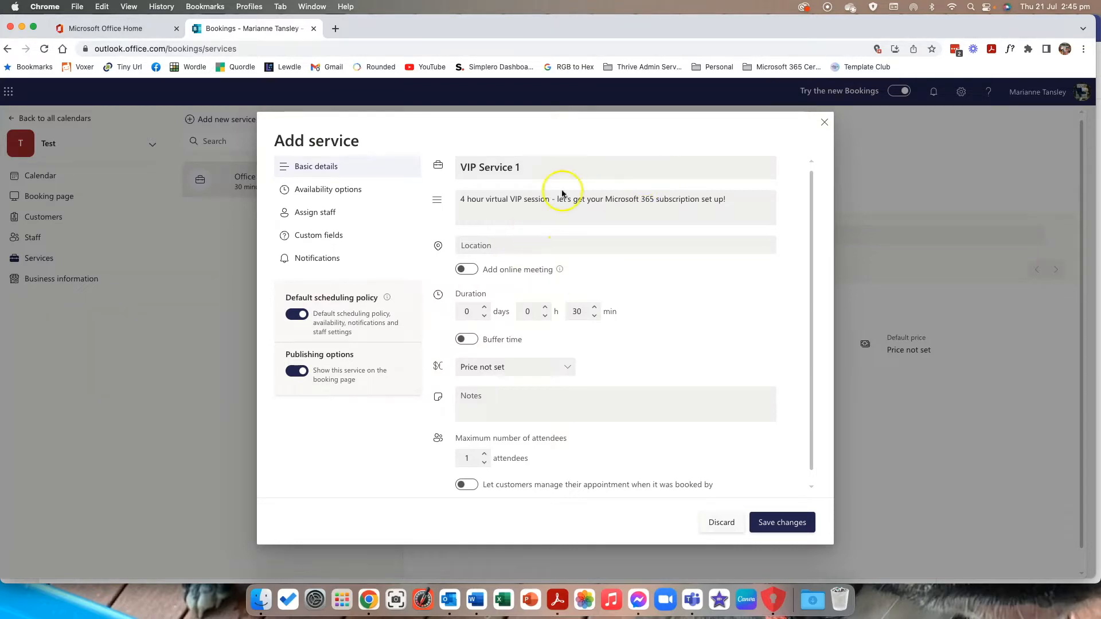
{"action": "left_click", "coordinate": [482, 252]}
Add an online meeting to the service and send an anonymous meeting link to customers
{"action": "left_click", "coordinate": [461, 271]}
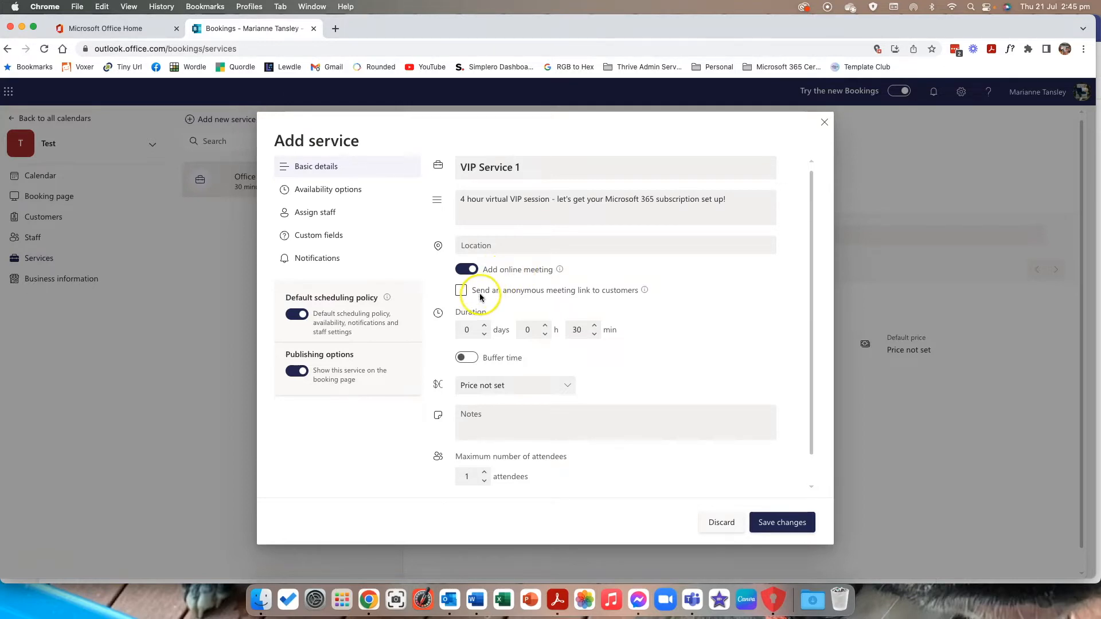
{"action": "mouse_move", "coordinate": [644, 290]}
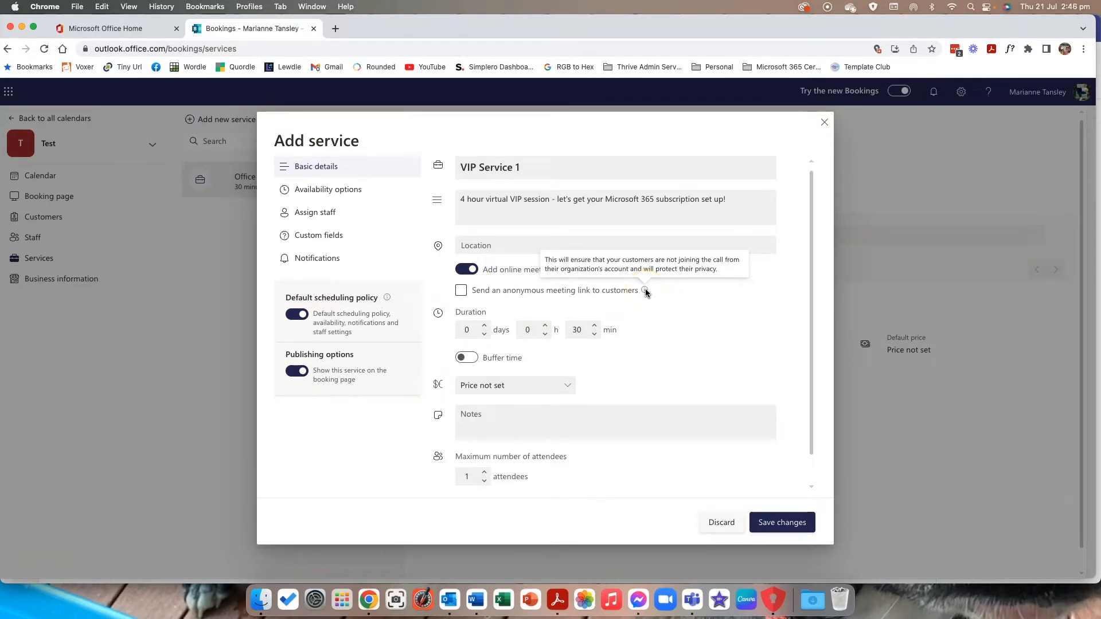
{"action": "left_click", "coordinate": [527, 295]}
{"action": "left_click", "coordinate": [462, 290]}
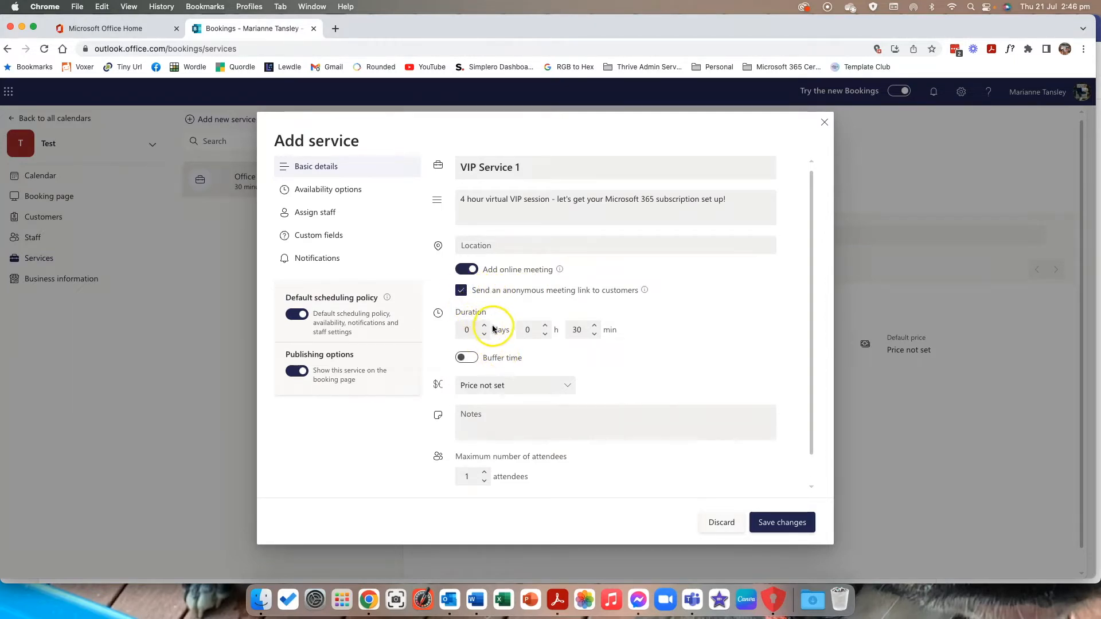
Set the service duration to 4 hours and 0 minutes
{"action": "left_click", "coordinate": [546, 326]}
{"action": "left_click", "coordinate": [546, 326]}
{"action": "left_click", "coordinate": [546, 326]}
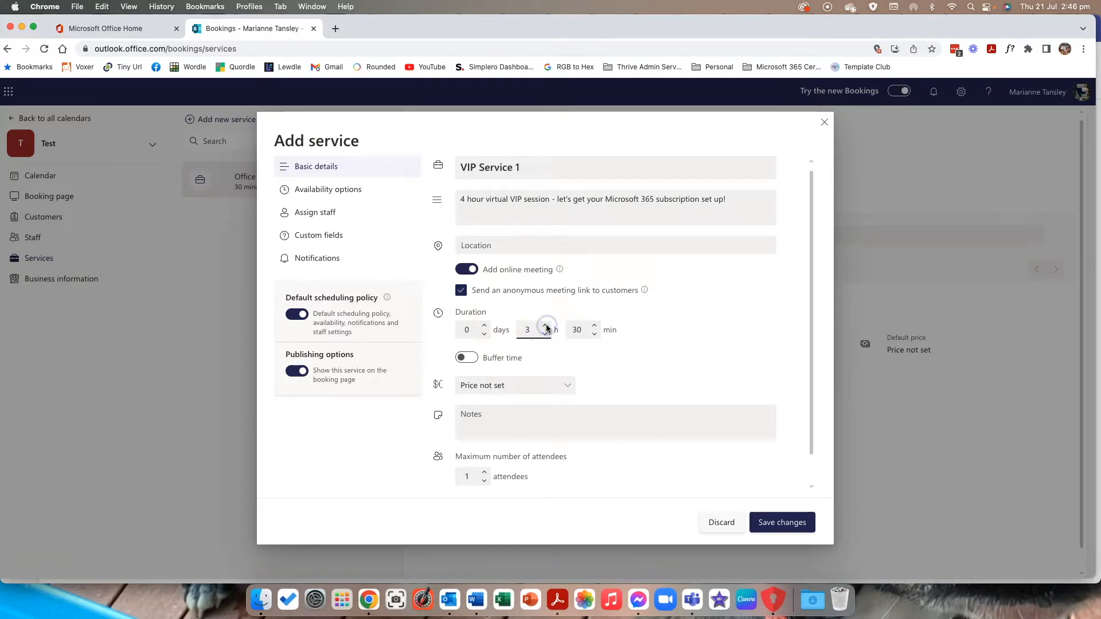
{"action": "left_click", "coordinate": [546, 326]}
{"action": "left_click", "coordinate": [595, 334]}
{"action": "double_click", "coordinate": [579, 330]}
{"action": "type", "text": "00"}
{"action": "left_click", "coordinate": [629, 363]}
Enable buffer time with 10 minutes before and 15 minutes after the appointment
{"action": "left_click", "coordinate": [465, 359]}
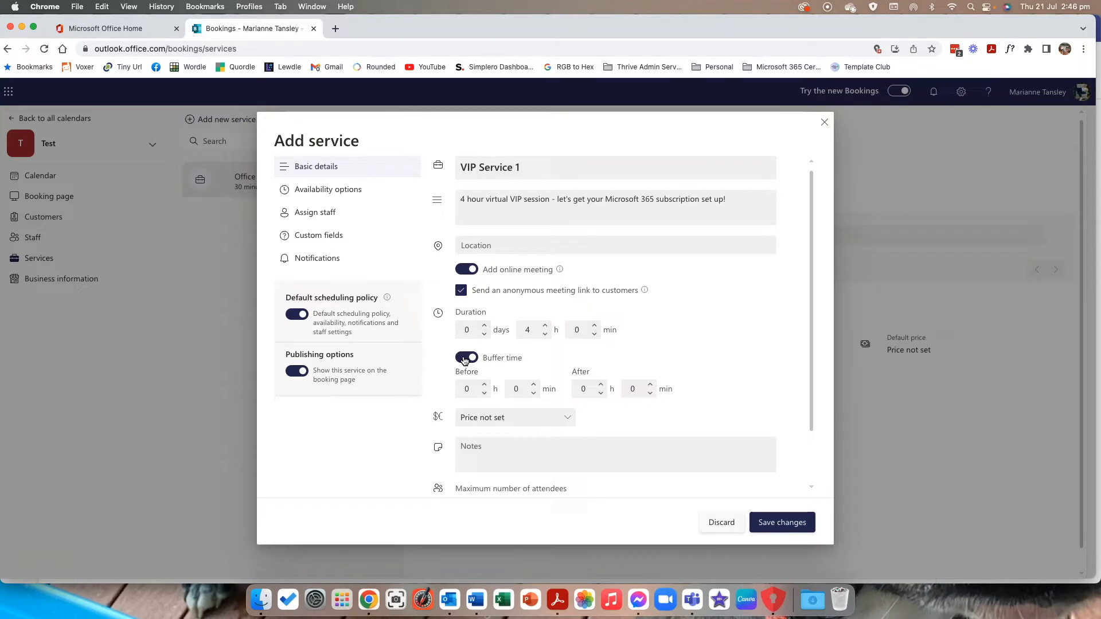
{"action": "left_click", "coordinate": [517, 389]}
{"action": "type", "text": "1"}
{"action": "left_click", "coordinate": [629, 388]}
{"action": "type", "text": "15"}
Try the Fixed price and Call us pricing options for the service
{"action": "left_click", "coordinate": [524, 419]}
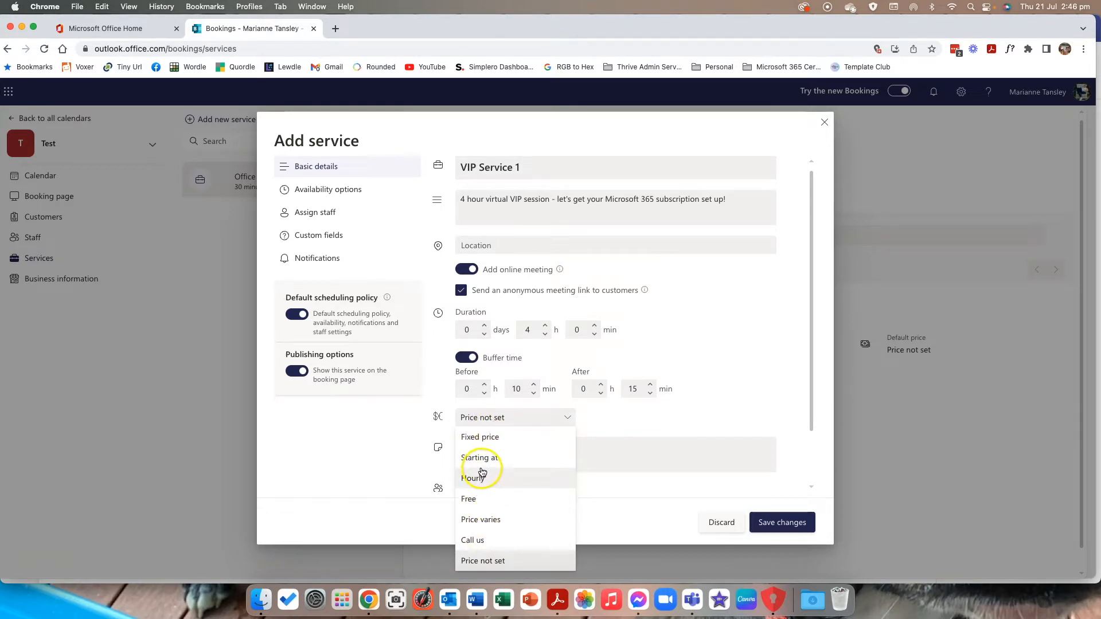
{"action": "left_click", "coordinate": [477, 441]}
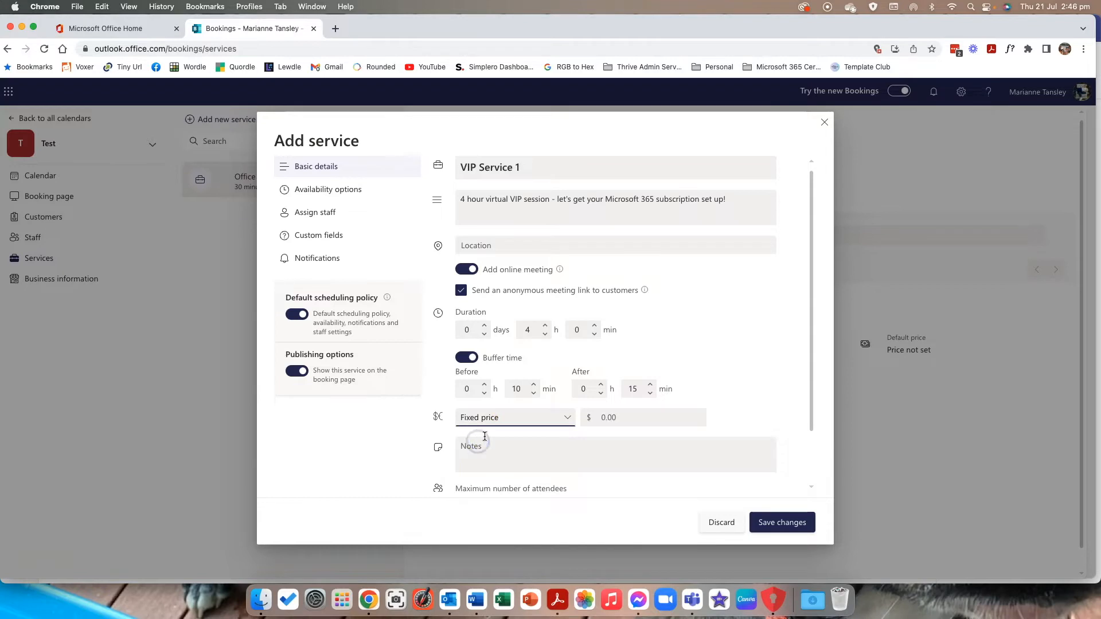
{"action": "left_click", "coordinate": [491, 418]}
{"action": "left_click", "coordinate": [485, 542]}
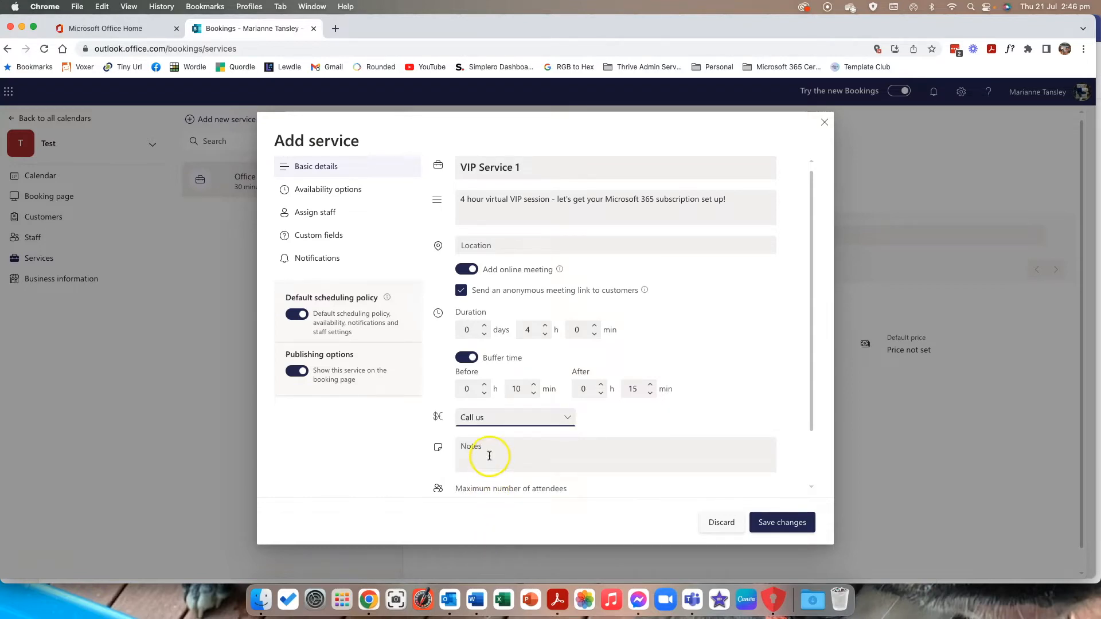
Set the service pricing to Fixed price with an amount of $500
{"action": "left_click", "coordinate": [485, 418]}
{"action": "left_click", "coordinate": [479, 437]}
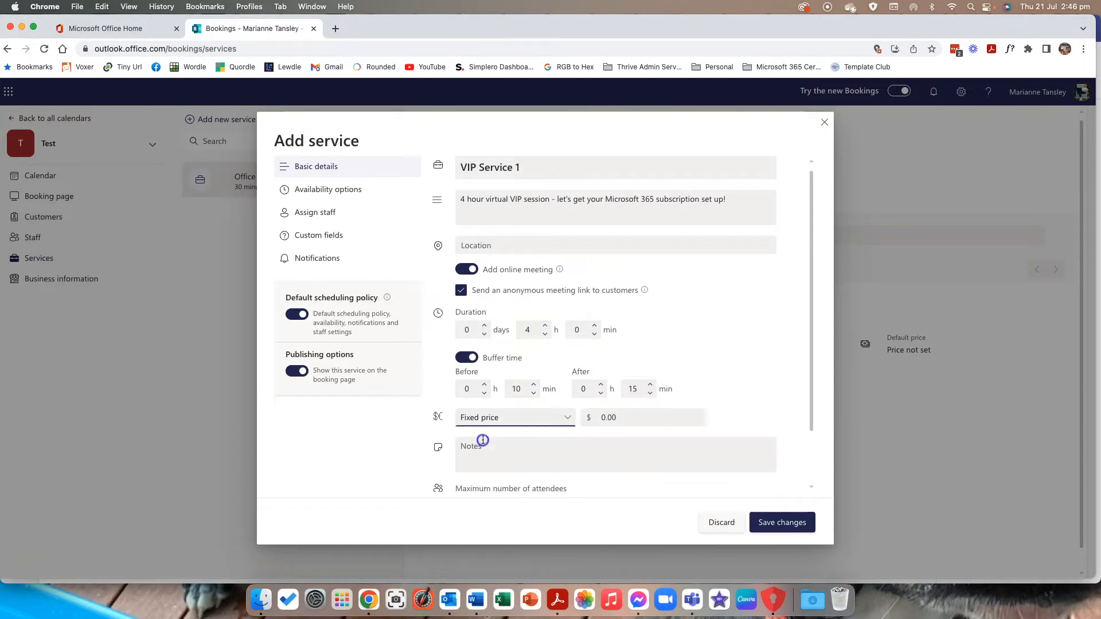
{"action": "left_click", "coordinate": [620, 418]}
{"action": "left_click", "coordinate": [602, 417]}
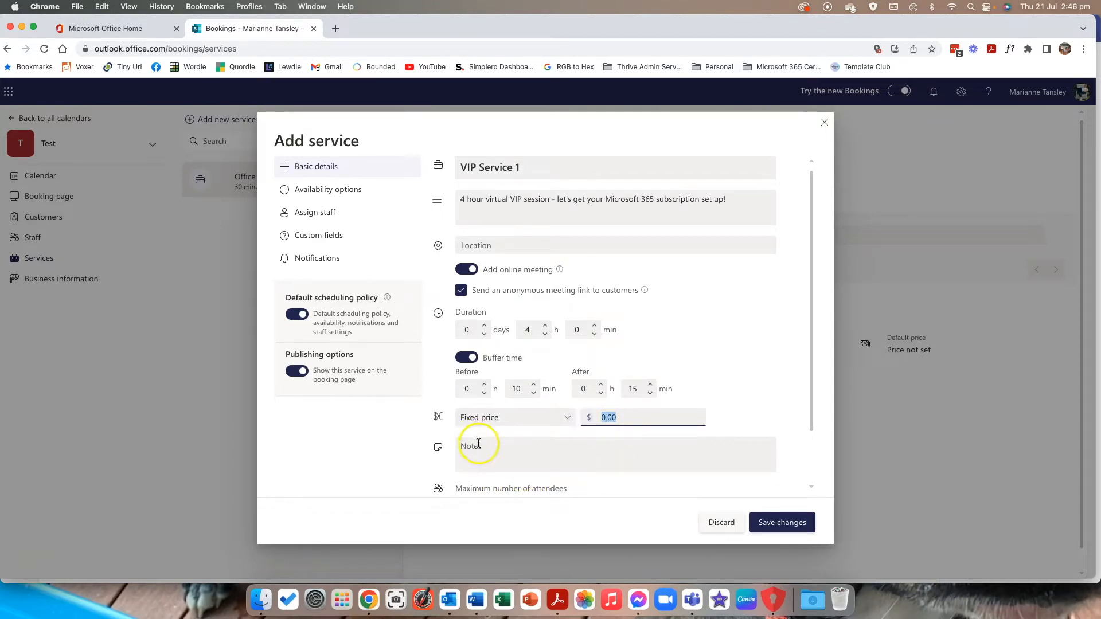
{"action": "left_click", "coordinate": [489, 418]}
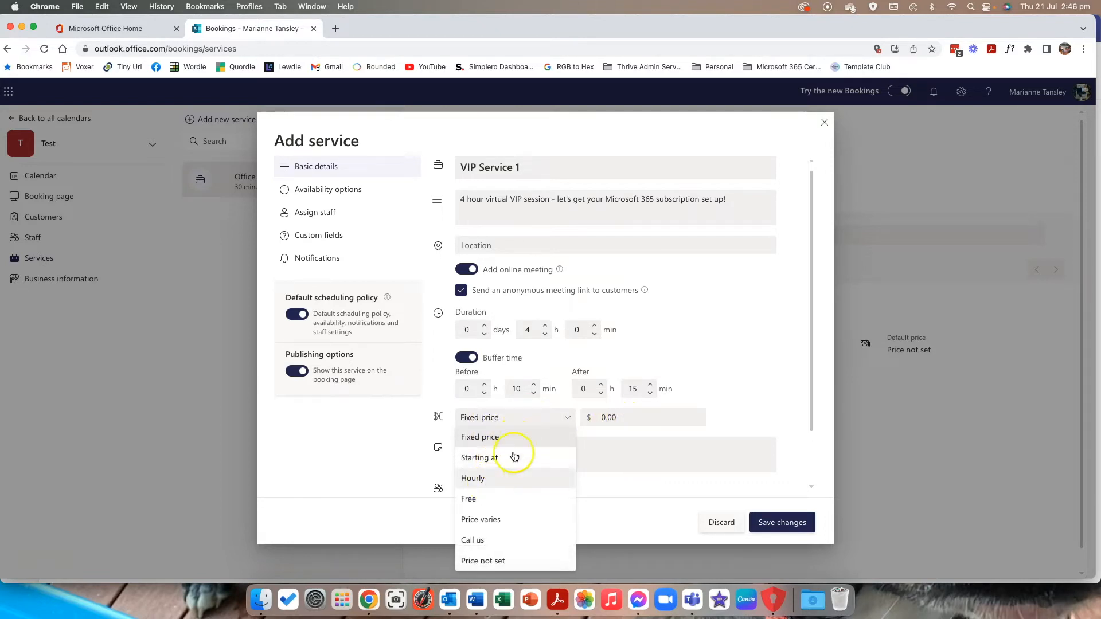
{"action": "left_click", "coordinate": [531, 418]}
{"action": "left_click", "coordinate": [642, 417]}
{"action": "type", "text": "500"}
{"action": "left_click", "coordinate": [747, 420]}
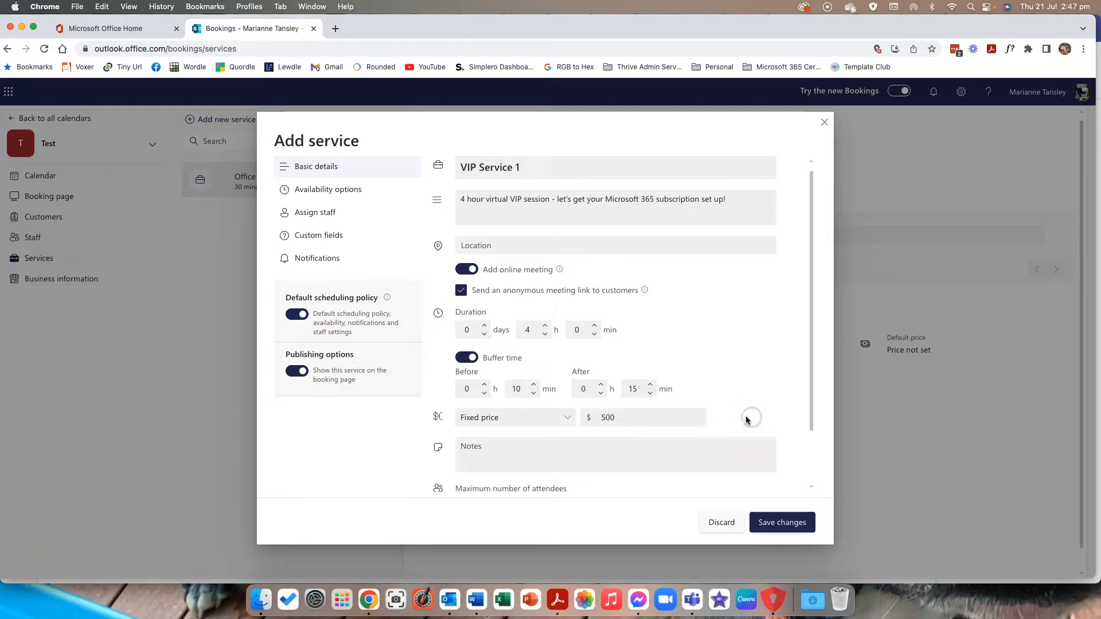
Try a maximum of 2 attendees for the service and return it to 1
{"action": "left_click", "coordinate": [514, 457]}
{"action": "scroll", "coordinate": [512, 457], "scroll_direction": "down", "scroll_amount": 2}
{"action": "scroll", "coordinate": [513, 457], "scroll_direction": "down", "scroll_amount": 2}
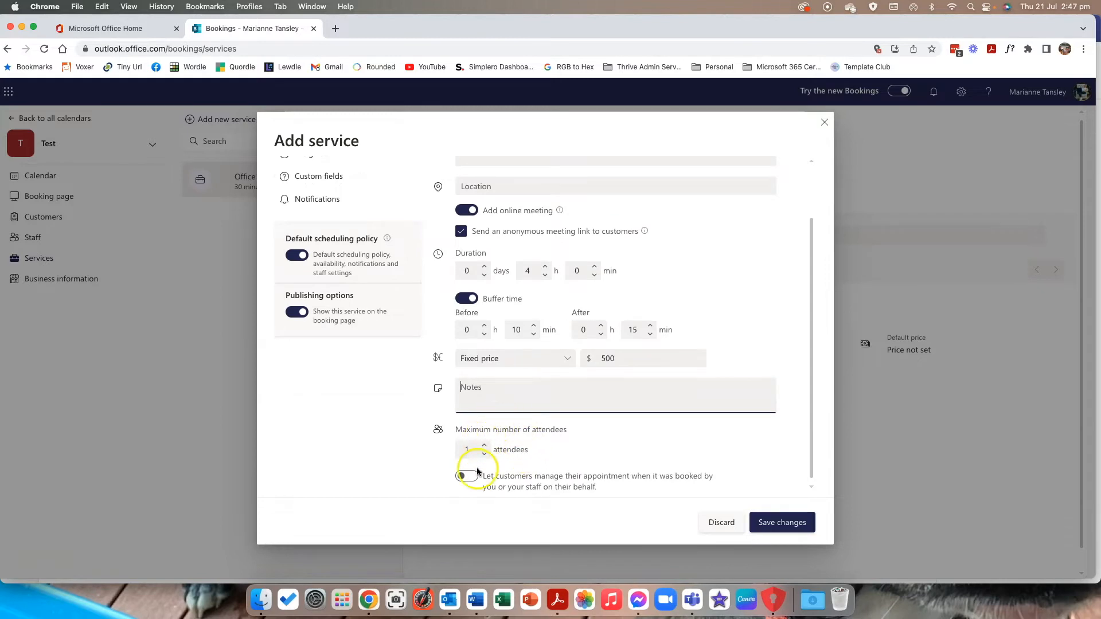
{"action": "left_click", "coordinate": [484, 446]}
{"action": "double_click", "coordinate": [461, 450]}
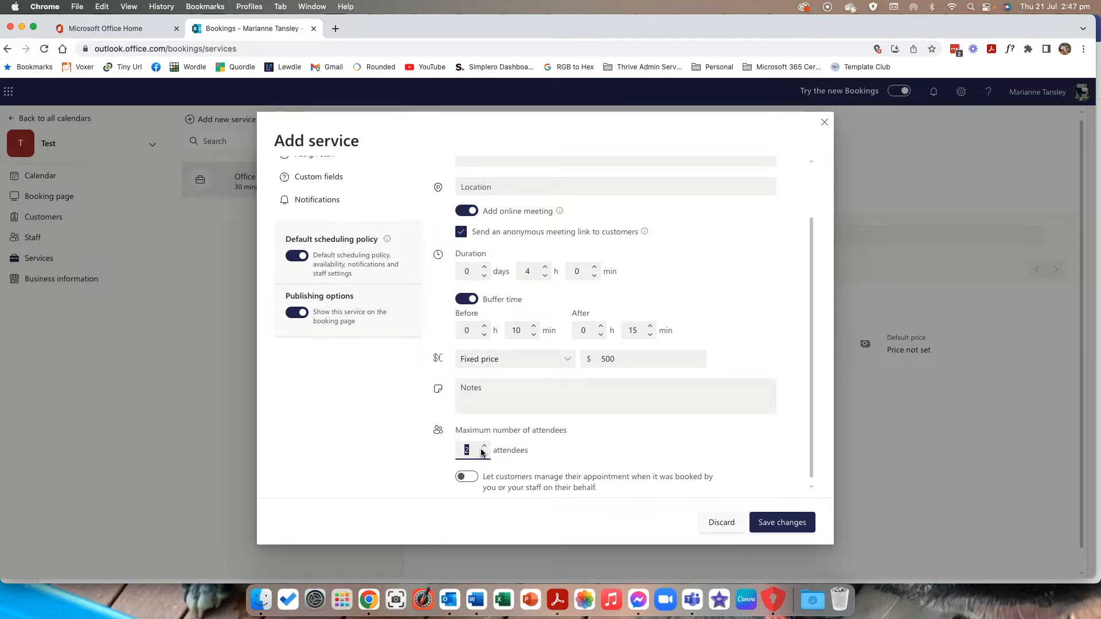
{"action": "left_click", "coordinate": [485, 457]}
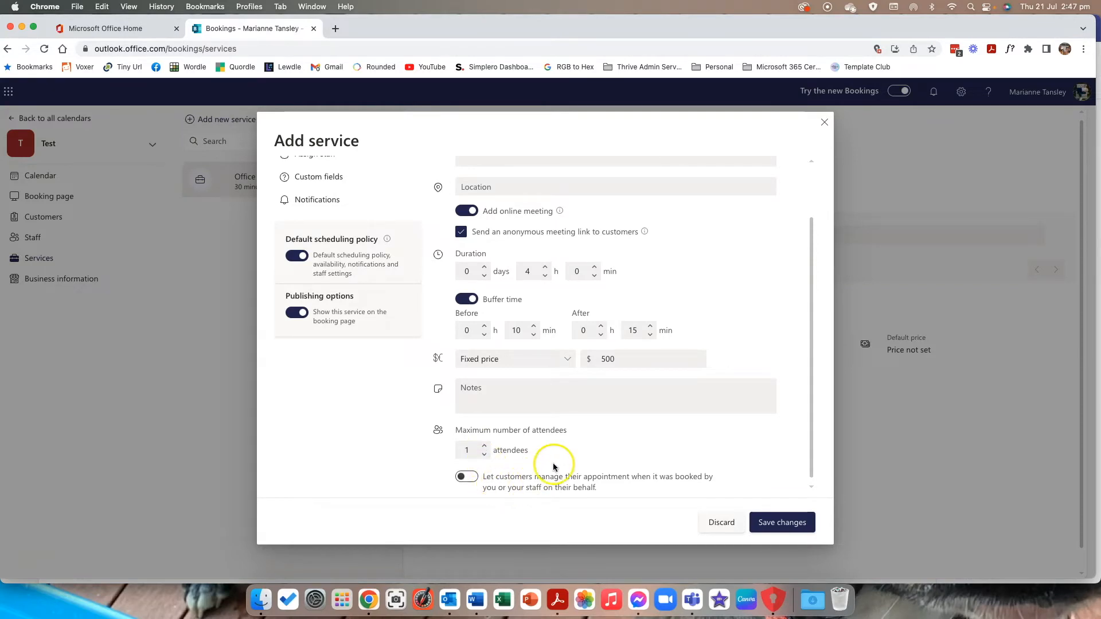
Let customers manage appointments booked by staff on their behalf, and save the new service
{"action": "left_click", "coordinate": [465, 477]}
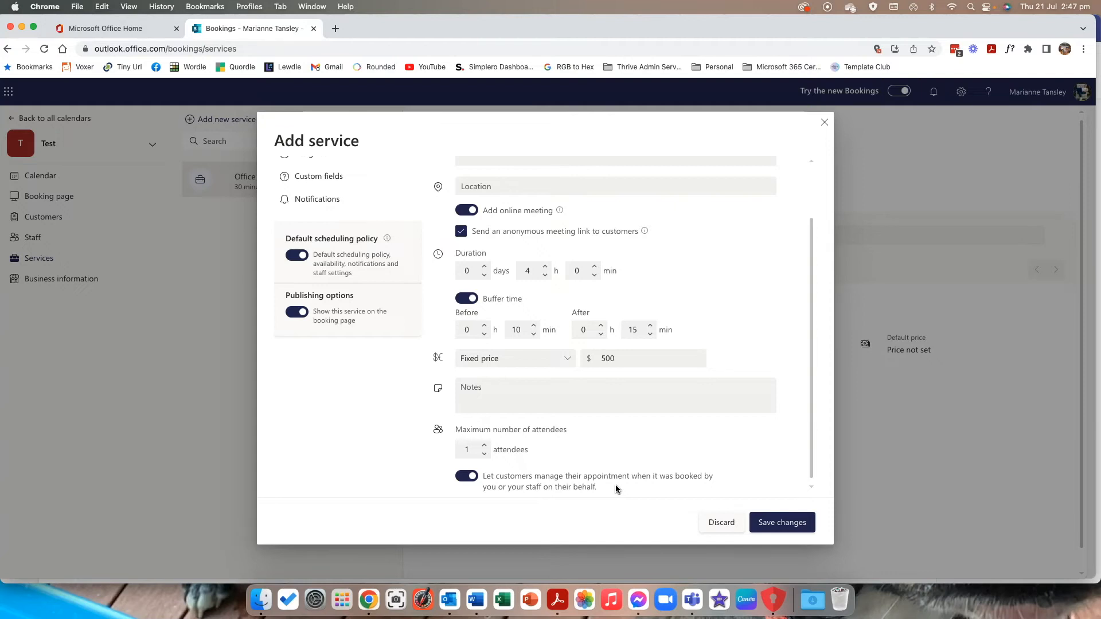
{"action": "left_click", "coordinate": [545, 431]}
{"action": "scroll", "coordinate": [572, 370], "scroll_direction": "up", "scroll_amount": 2}
{"action": "left_click", "coordinate": [783, 529]}
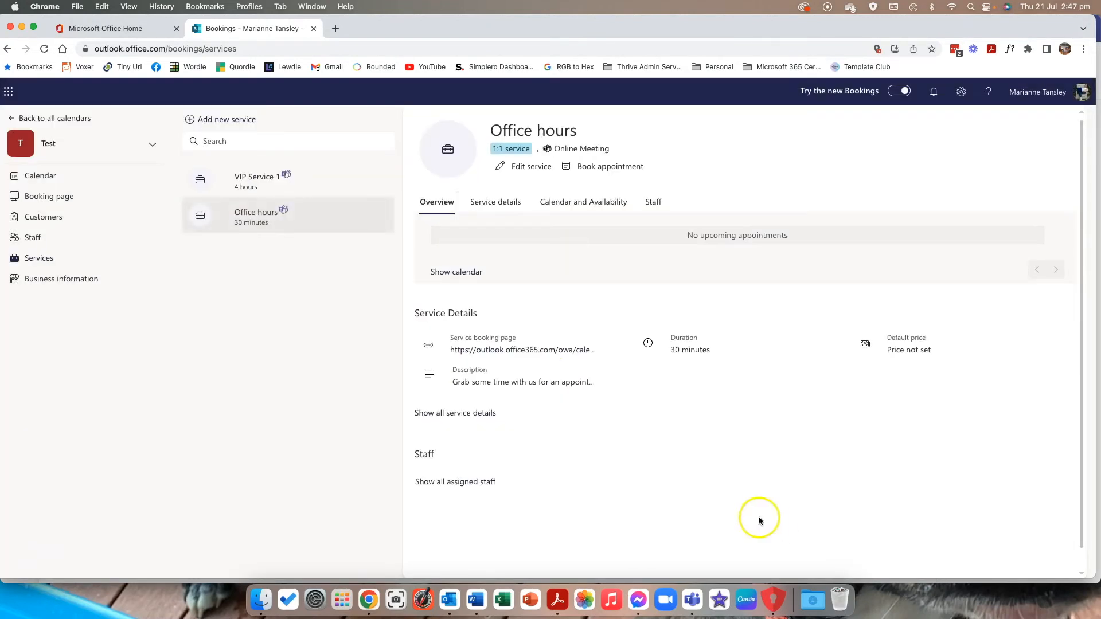
Open VIP Service 1's service booking page and review its calendar, staff selection and customer details form
{"action": "left_click", "coordinate": [251, 179]}
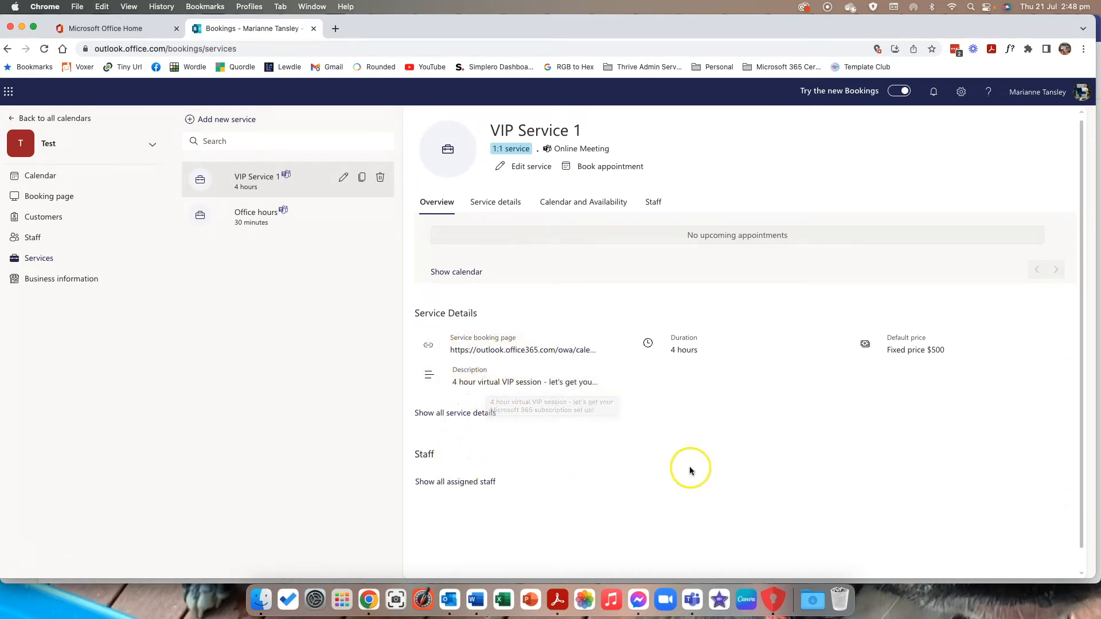
{"action": "left_click", "coordinate": [496, 351]}
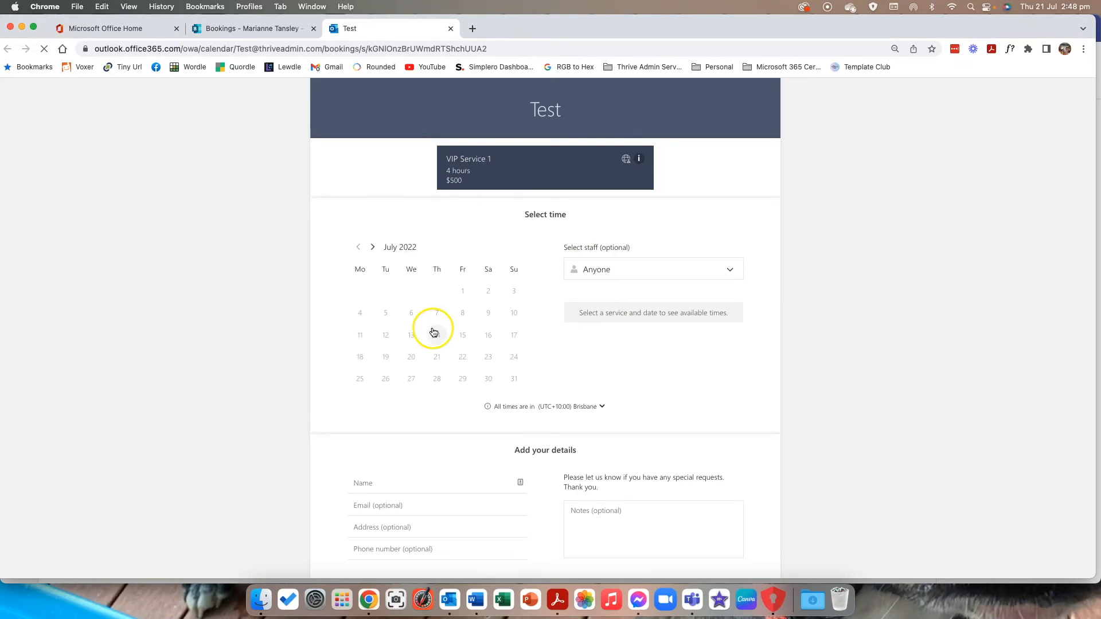
{"action": "left_click", "coordinate": [611, 270]}
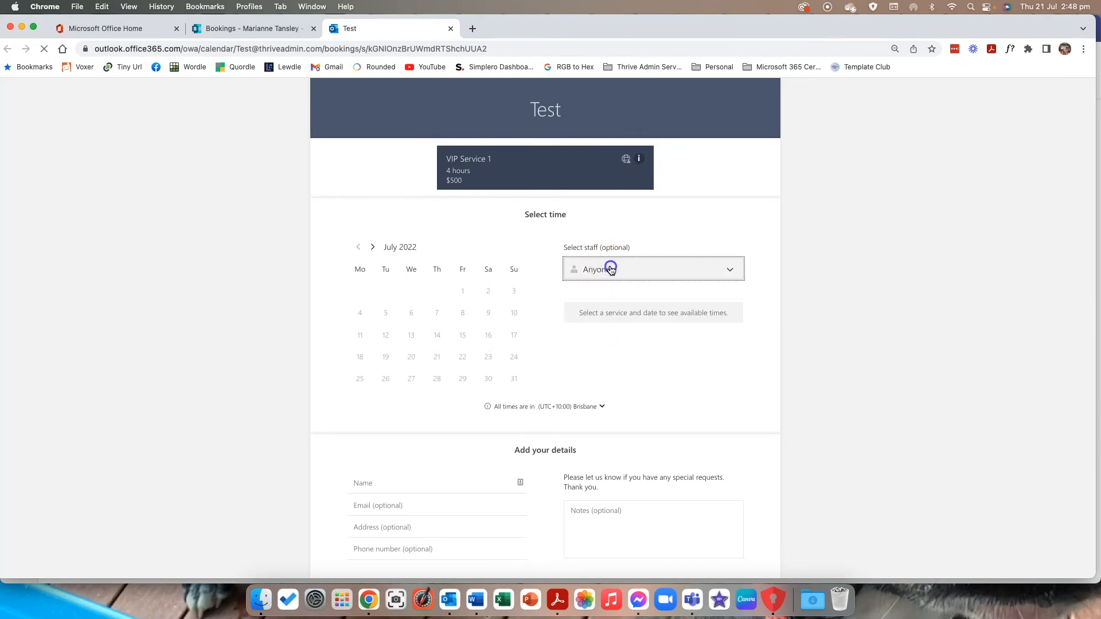
{"action": "scroll", "coordinate": [614, 369], "scroll_direction": "down", "scroll_amount": 5}
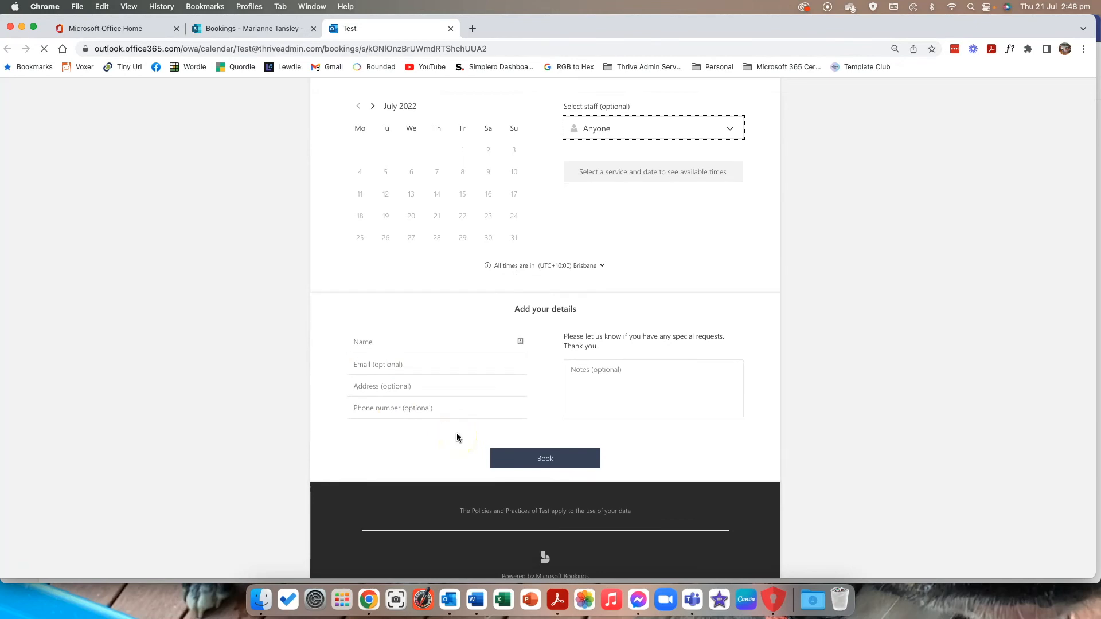
{"action": "scroll", "coordinate": [456, 434], "scroll_direction": "up", "scroll_amount": 5}
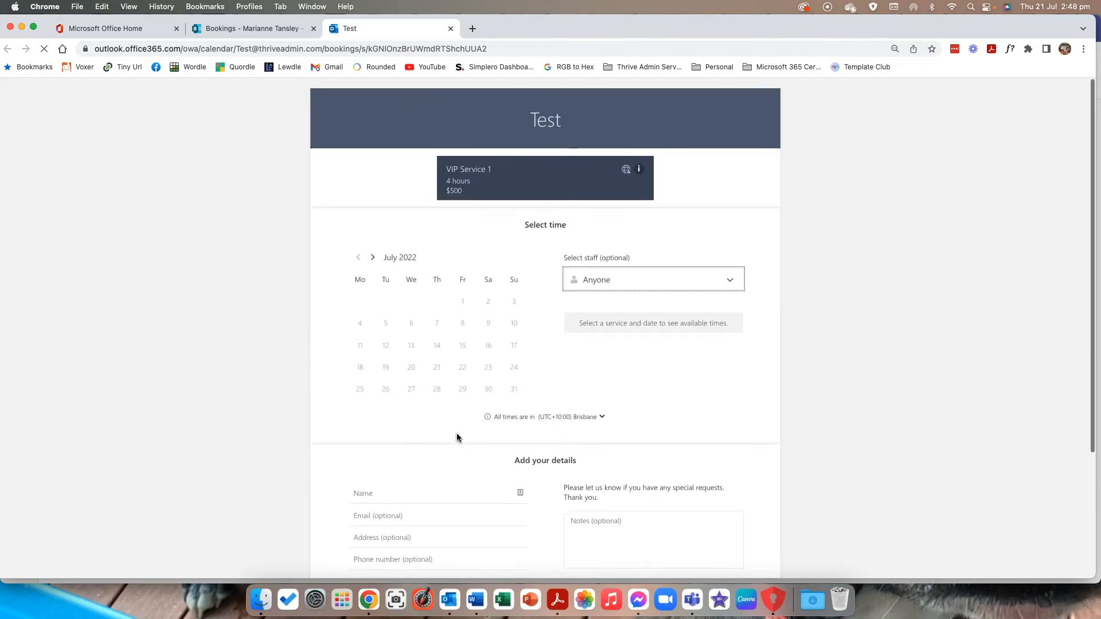
Close the service page, open the Test calendar's full booking page from its booking page settings, and view VIP Service 1's information
{"action": "left_click", "coordinate": [450, 28]}
{"action": "left_click", "coordinate": [32, 198]}
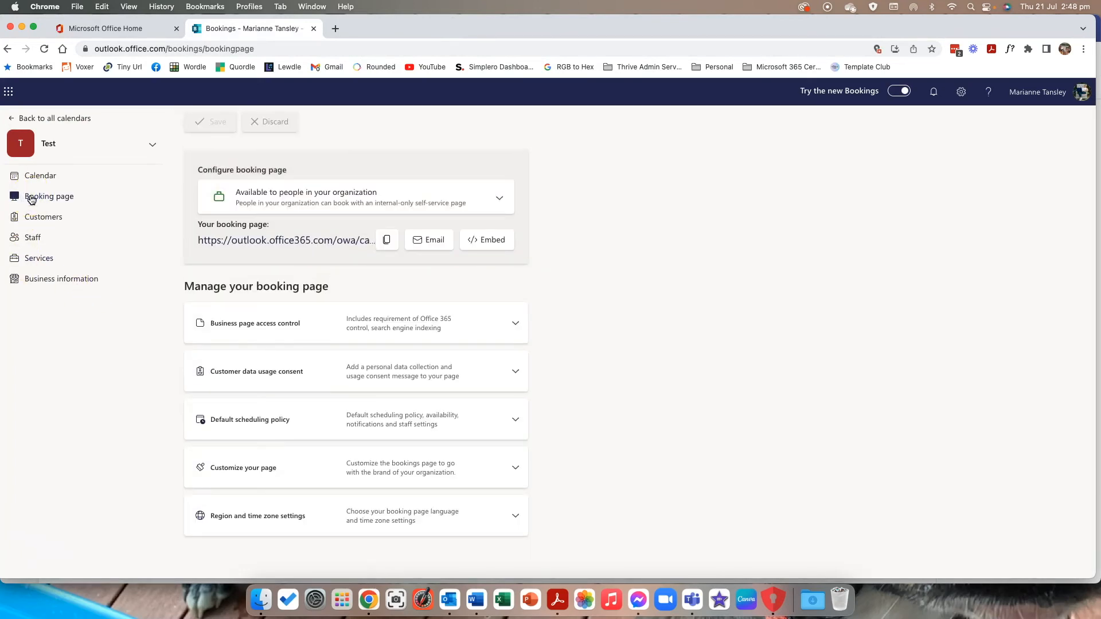
{"action": "left_click", "coordinate": [268, 241]}
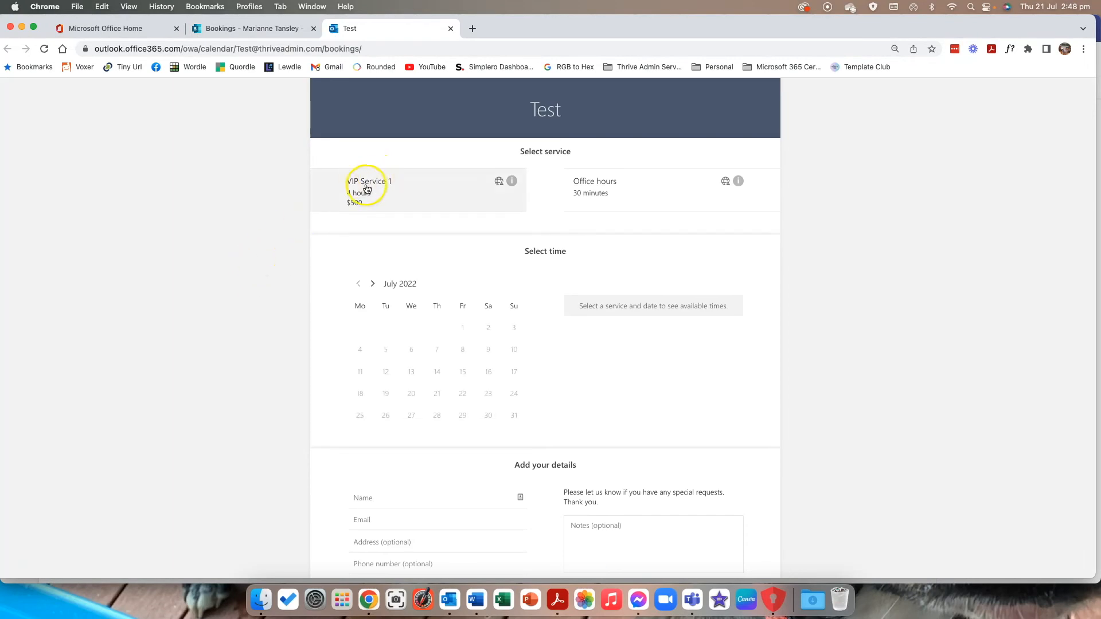
{"action": "left_click", "coordinate": [512, 181]}
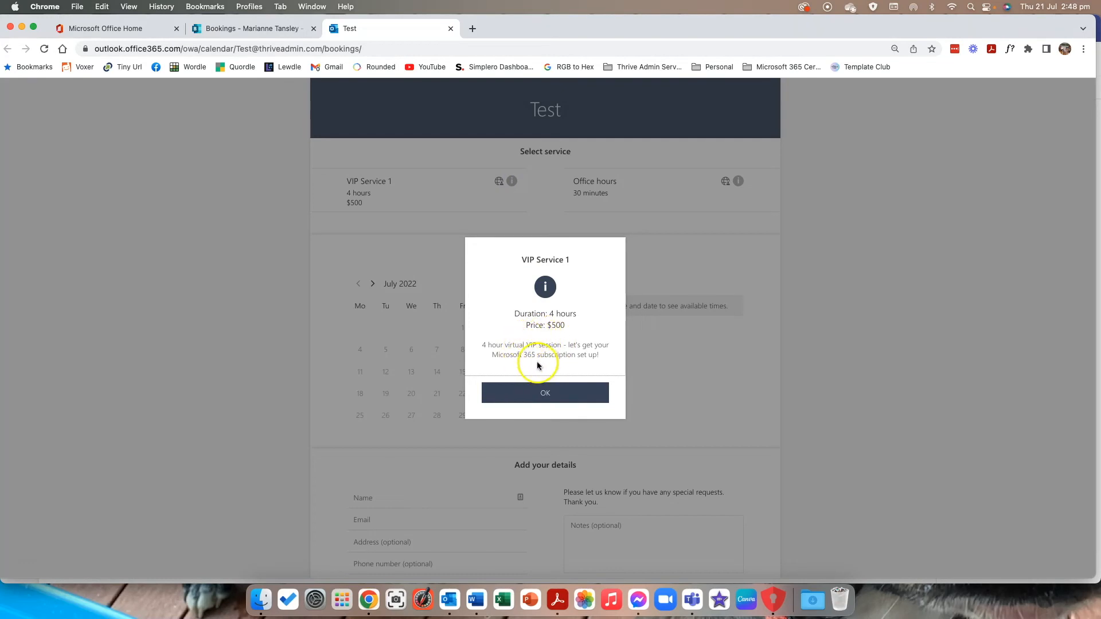
{"action": "left_click", "coordinate": [541, 393]}
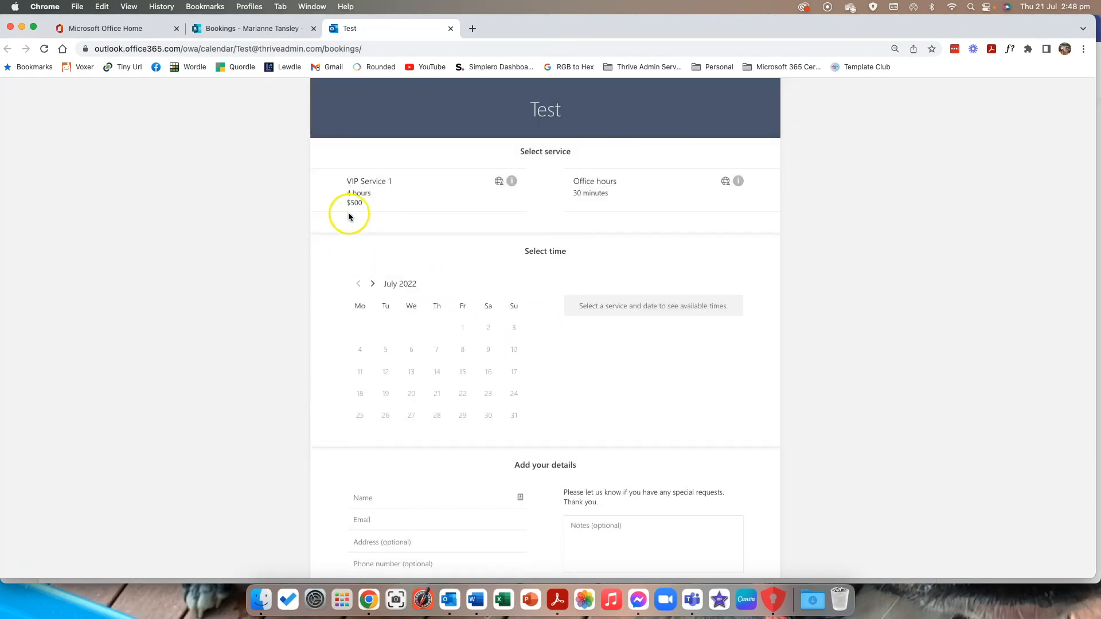
Select VIP Service 1 on the booking page and check the available times for 11 August 2022
{"action": "left_click", "coordinate": [357, 192]}
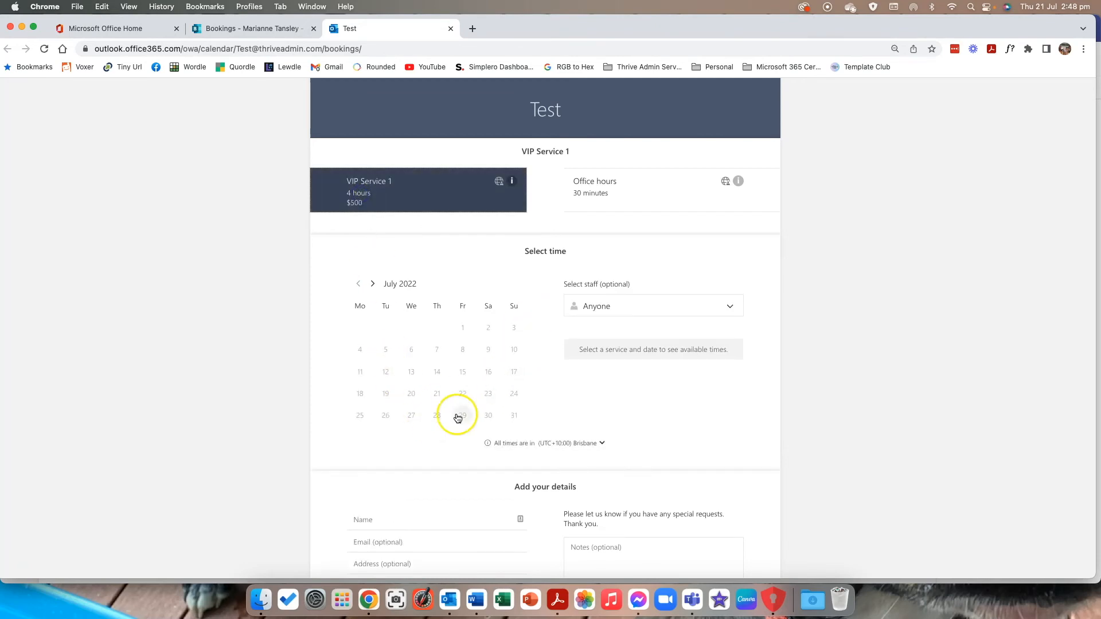
{"action": "left_click", "coordinate": [373, 283]}
{"action": "left_click", "coordinate": [439, 357]}
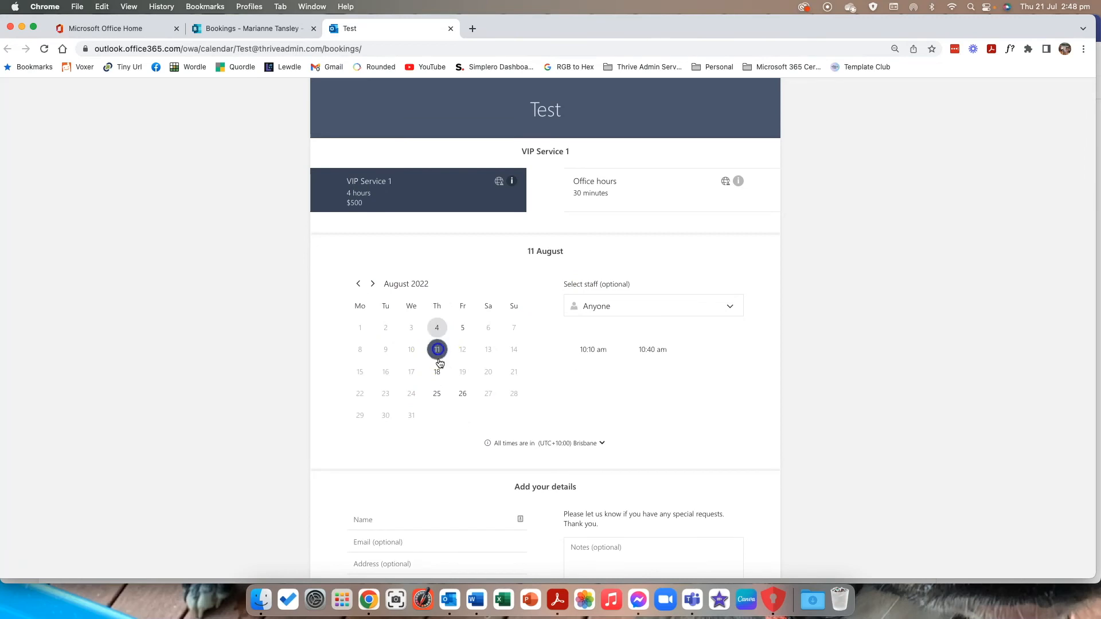